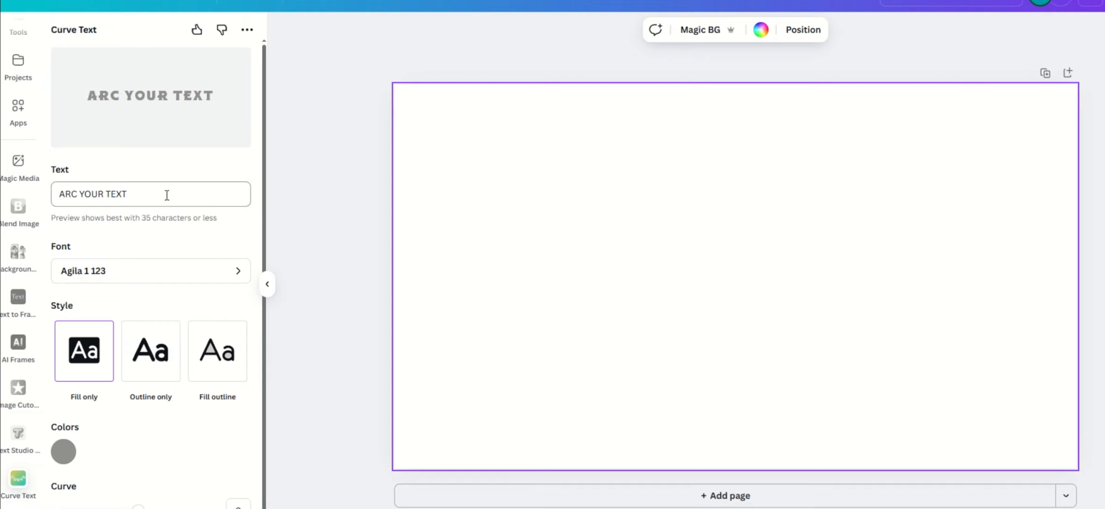
Replace the sample curve text with "slidepro" and use the Fill only style.
left_click_drag(141, 193, 57, 183)
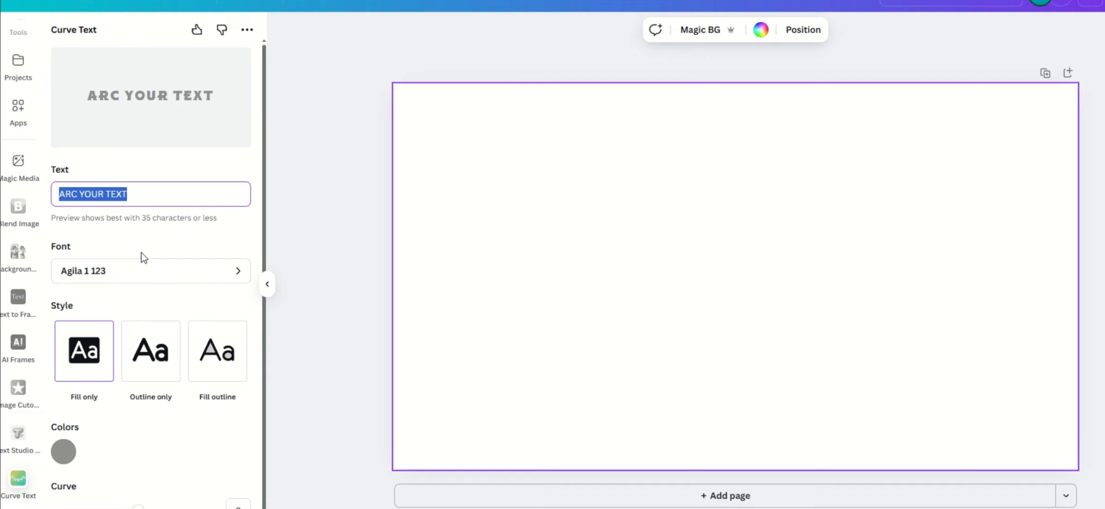
type("slidep")
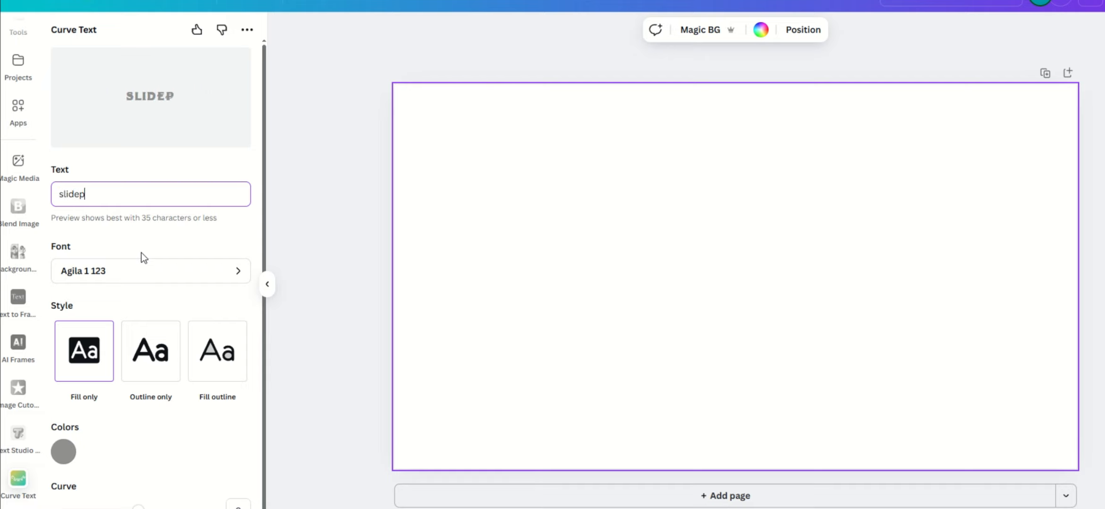
type("ro")
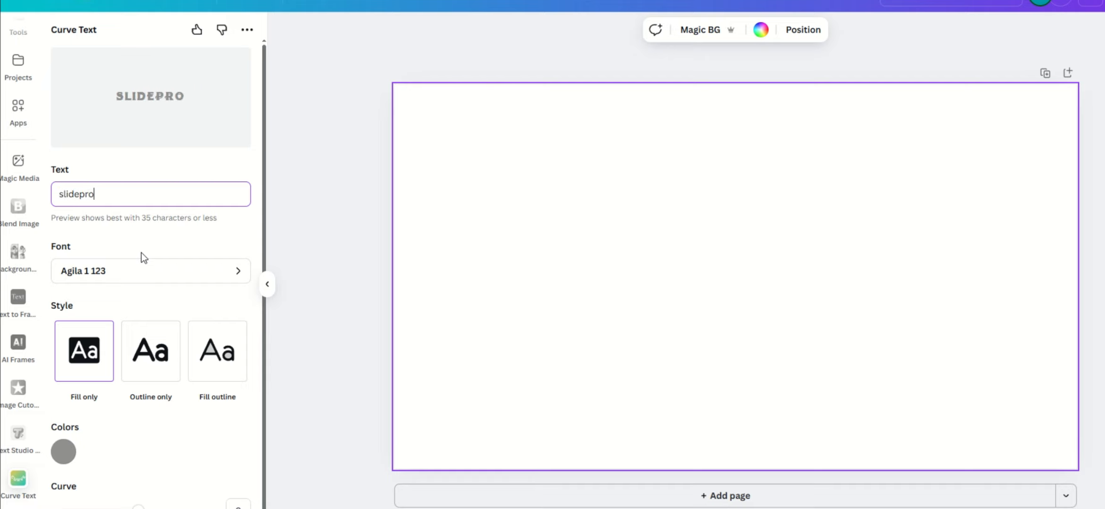
left_click(151, 346)
left_click(93, 359)
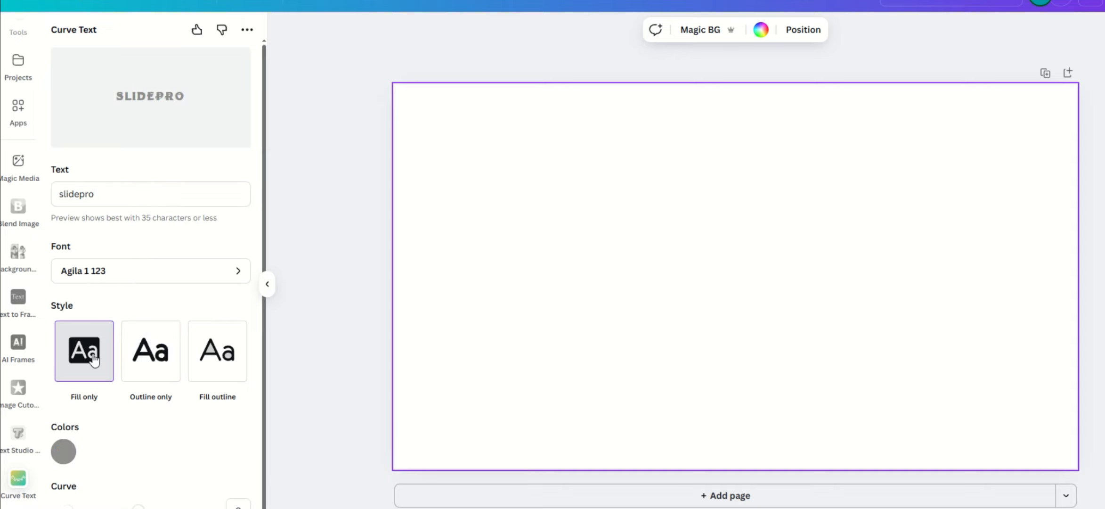
Colour the text dark red #760C0C and set its curve to 51.
left_click(62, 452)
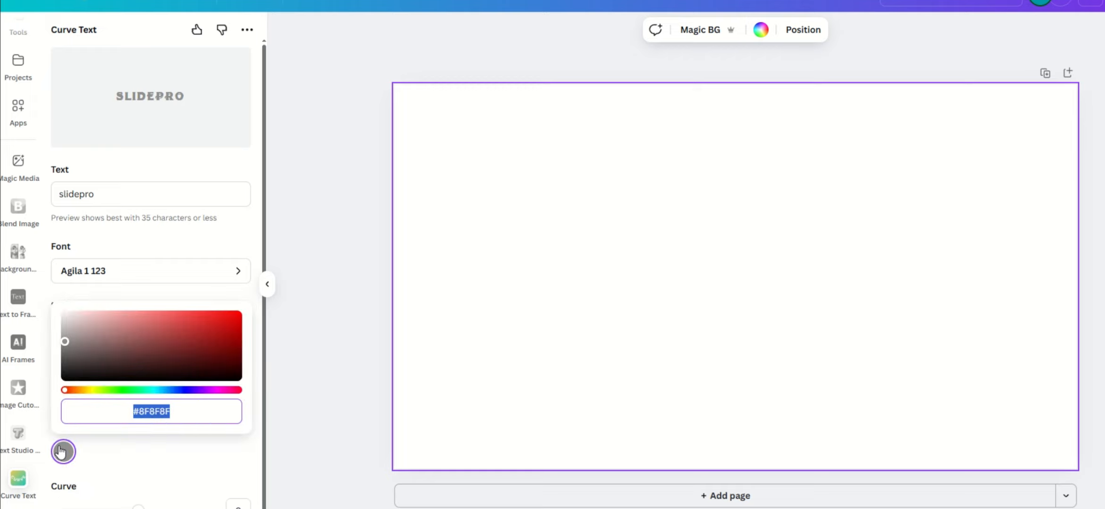
left_click(65, 333)
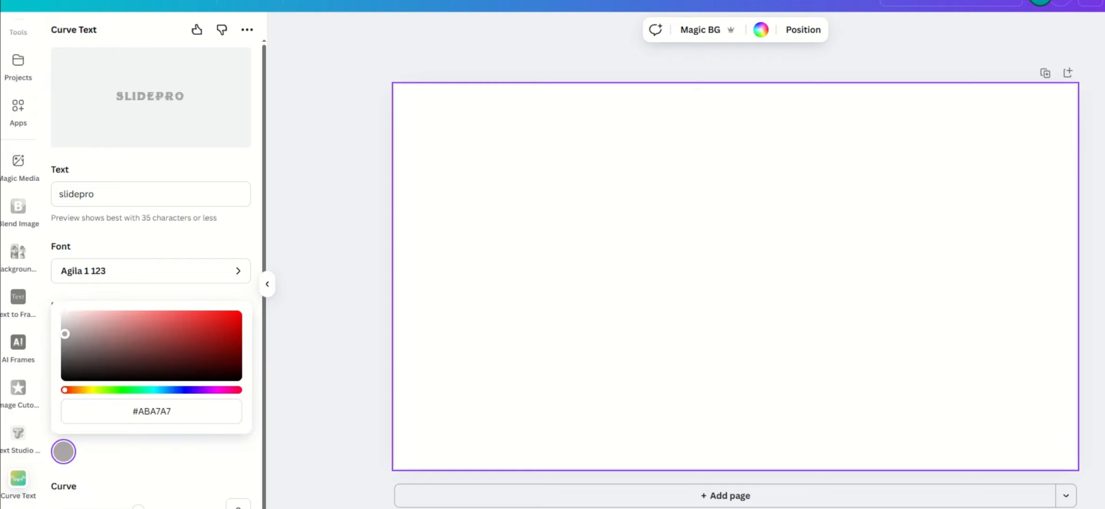
left_click_drag(65, 334, 185, 338)
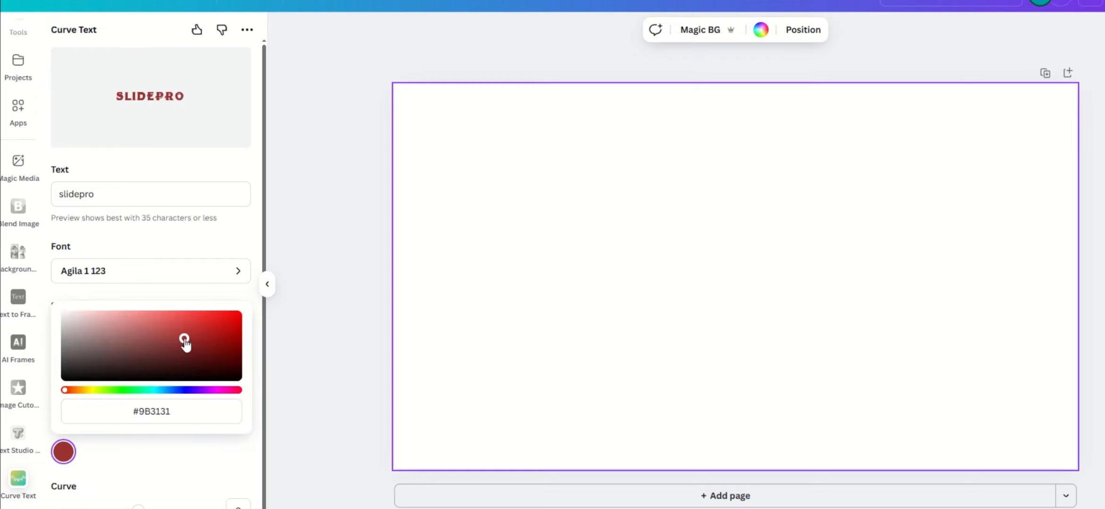
left_click(193, 328)
left_click(225, 348)
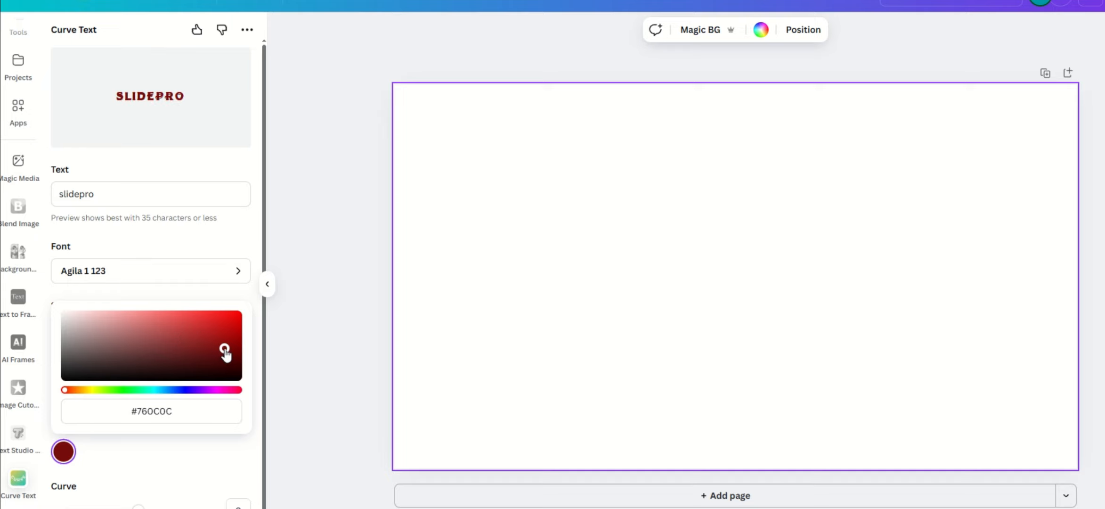
scroll(159, 467, "down", 1)
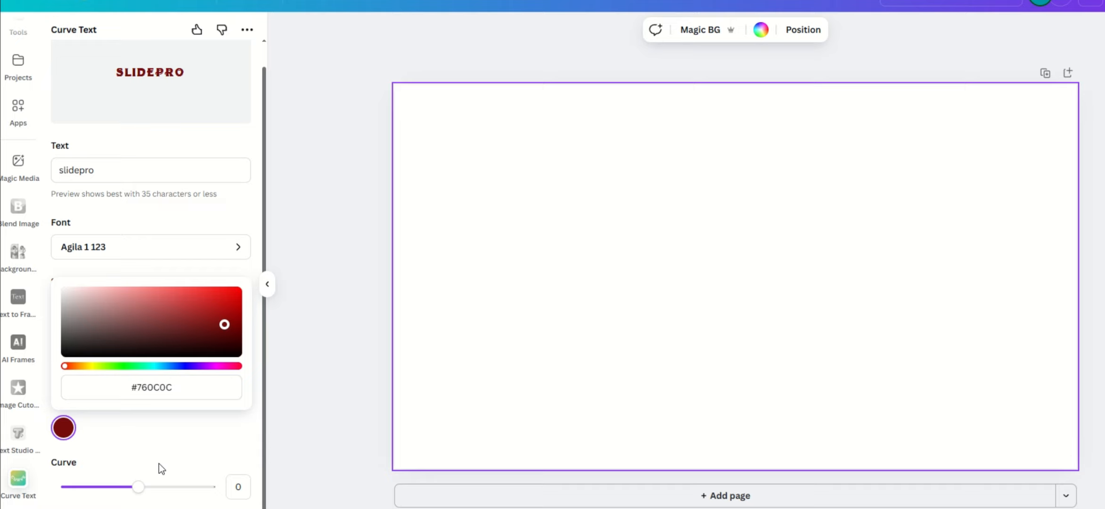
left_click_drag(140, 487, 176, 489)
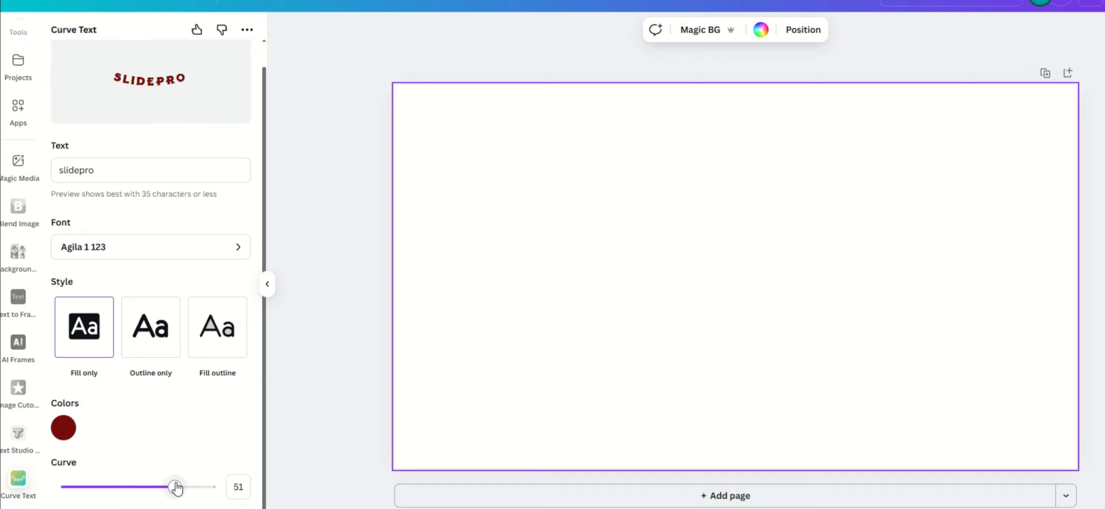
Change the text's font to Agila 2 123 and set its curve to -66.
left_click(237, 248)
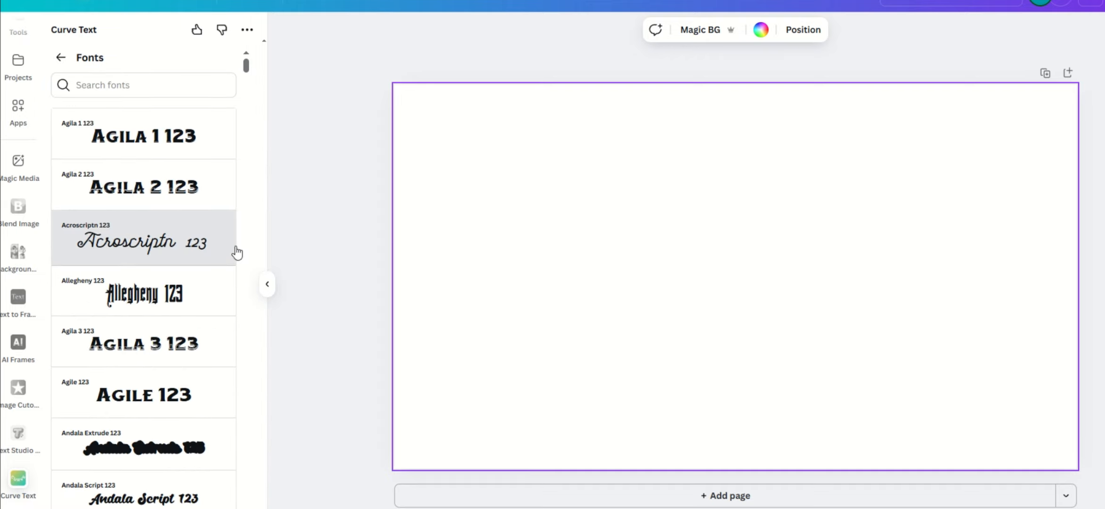
left_click(181, 194)
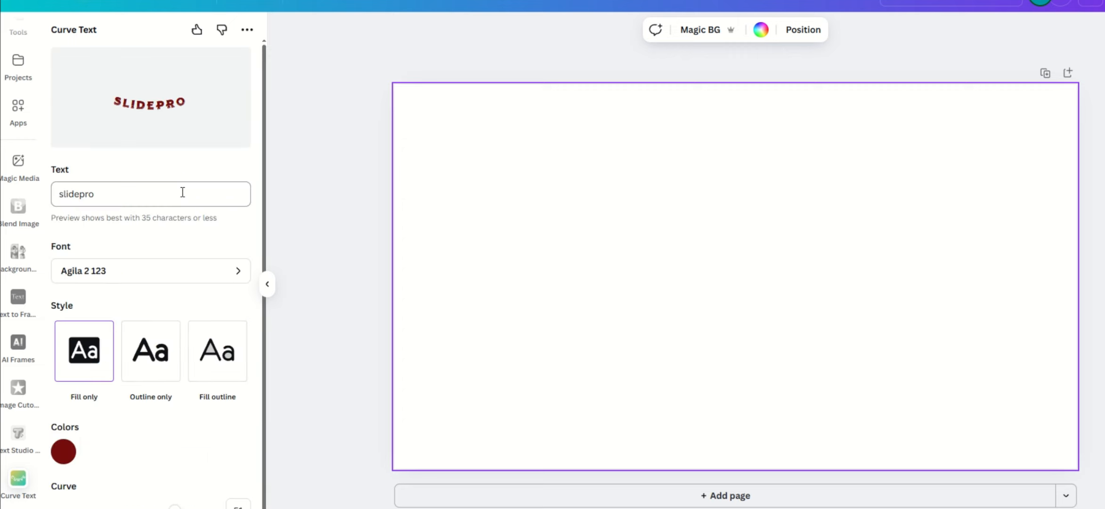
scroll(176, 444, "down", 1)
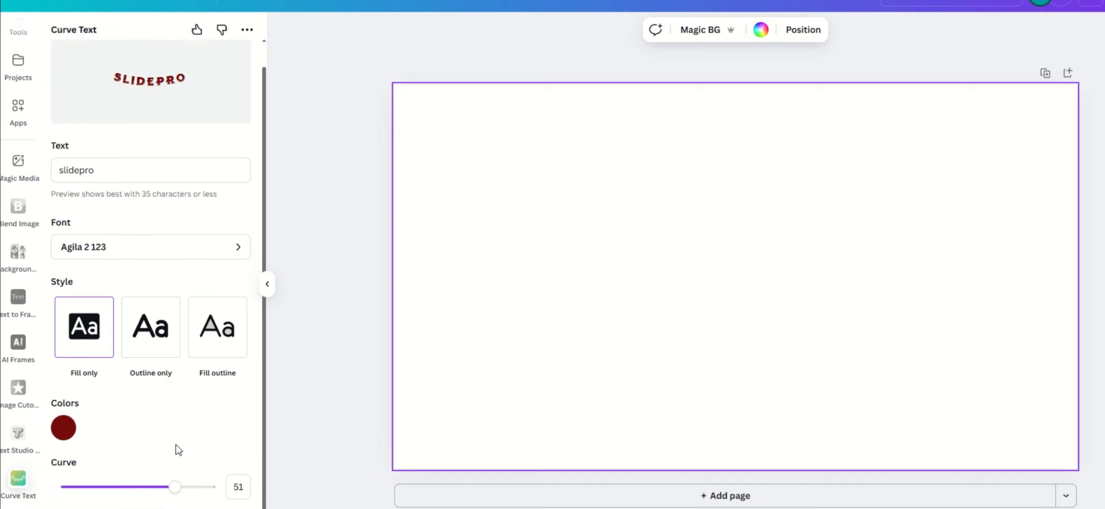
left_click_drag(173, 486, 92, 483)
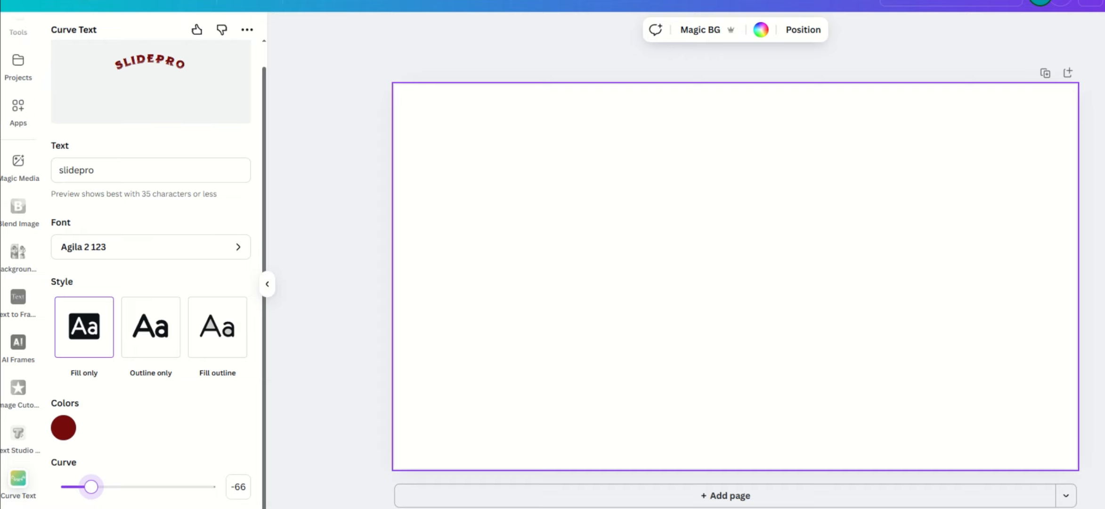
Change the text colour to magenta #C619B0 and add the curved text to the page.
left_click(63, 427)
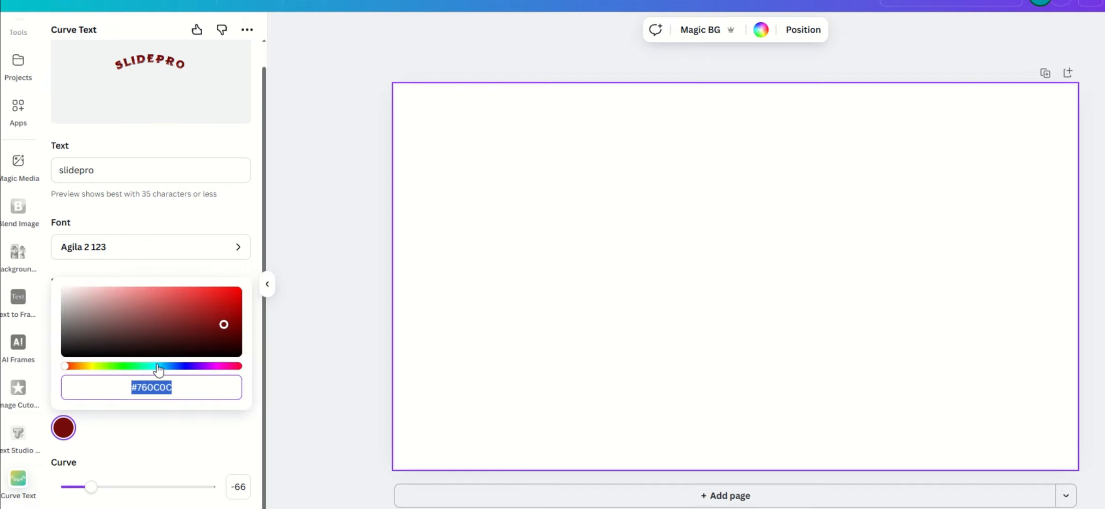
left_click(214, 367)
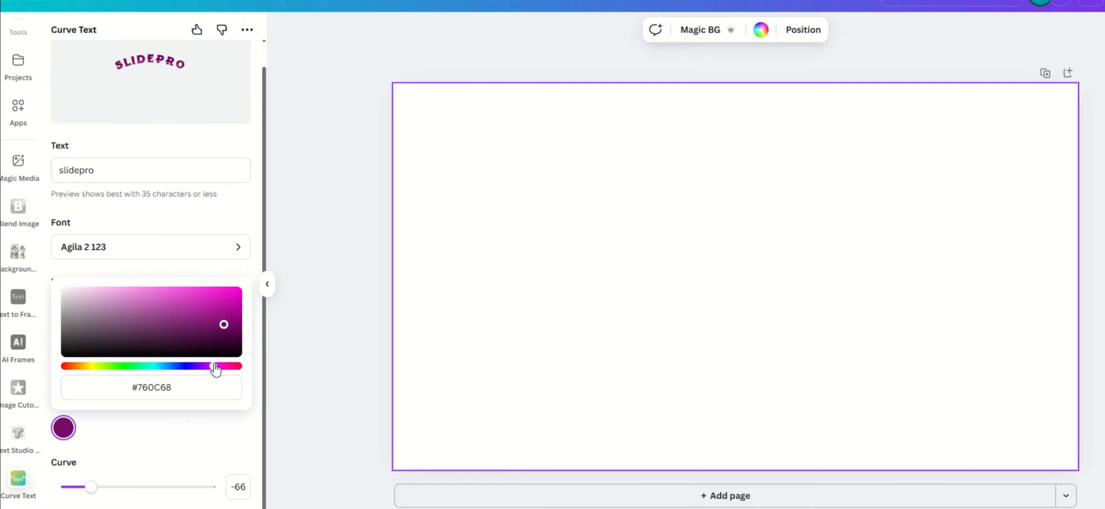
left_click(218, 302)
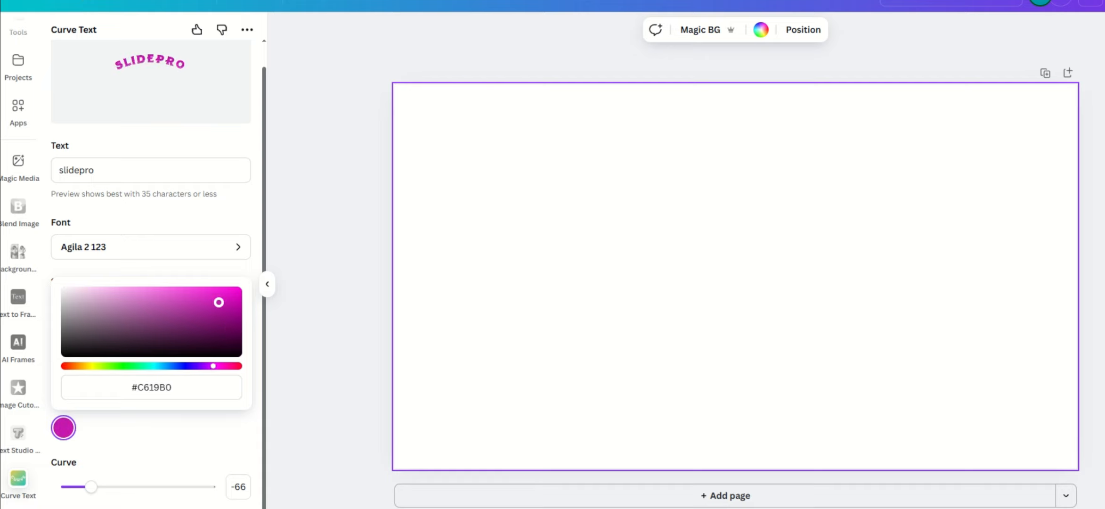
key("Escape")
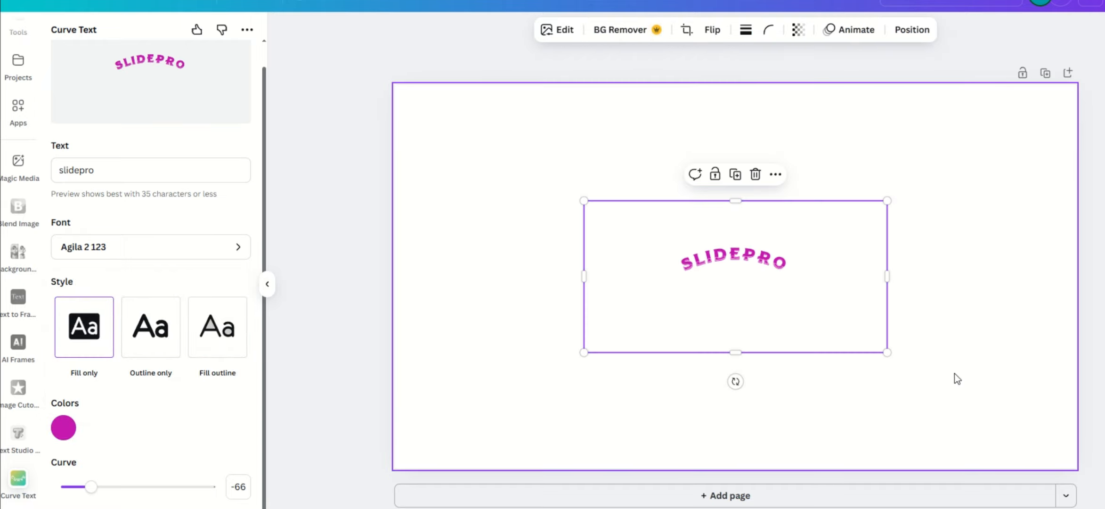
Resize the curved text until its frame is slightly wider than the page, and centre it horizontally.
left_click_drag(887, 352, 1101, 485)
left_click_drag(848, 302, 694, 249)
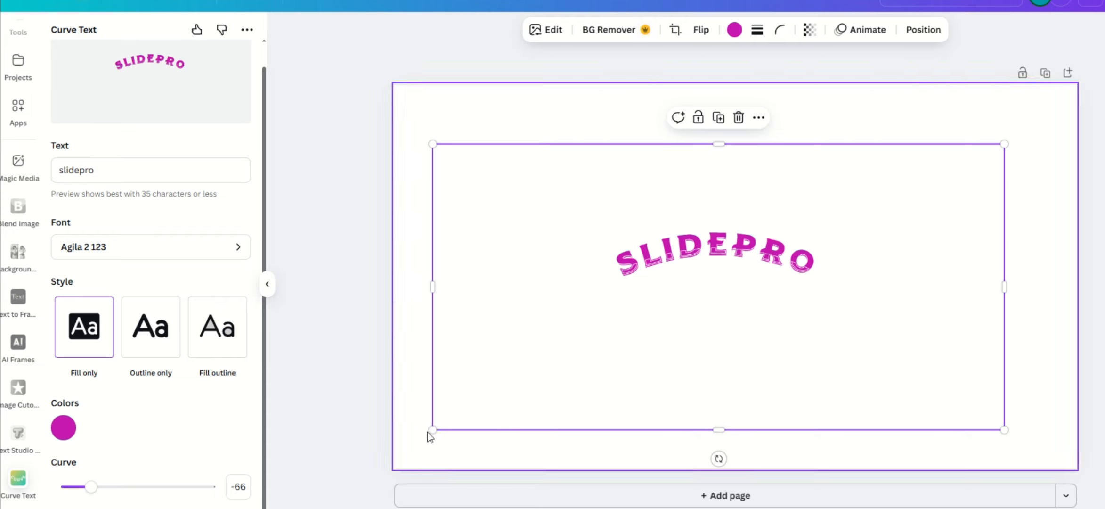
left_click_drag(432, 431, 538, 299)
left_click(538, 298)
left_click(791, 230)
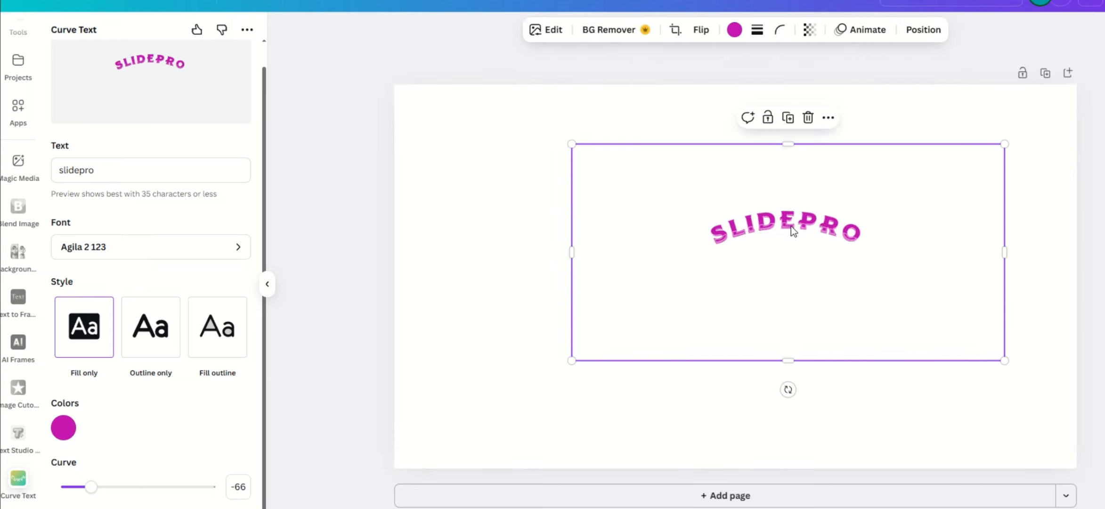
left_click_drag(792, 229, 695, 252)
scroll(873, 439, "down", 2)
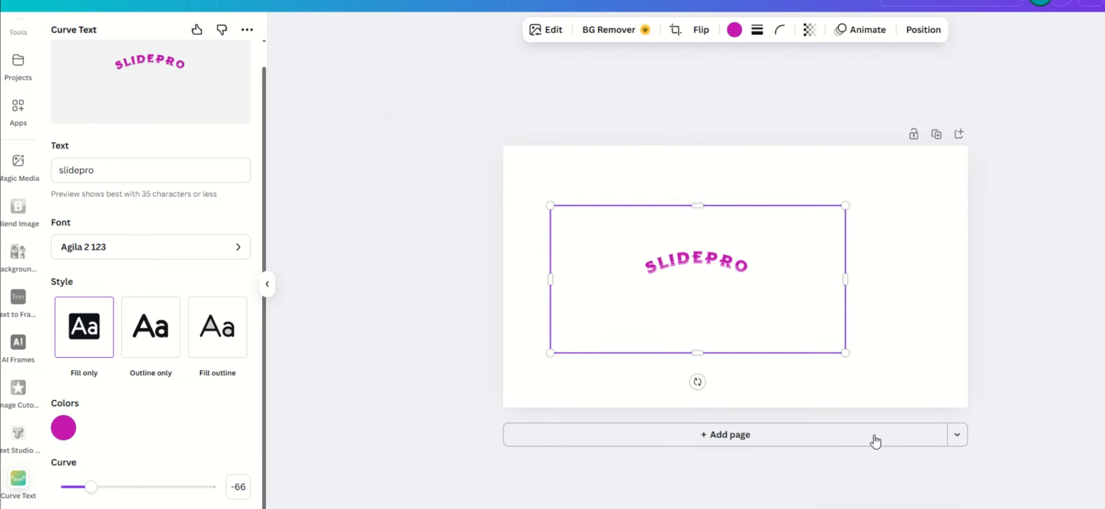
left_click_drag(844, 349, 1061, 451)
left_click_drag(876, 325, 809, 281)
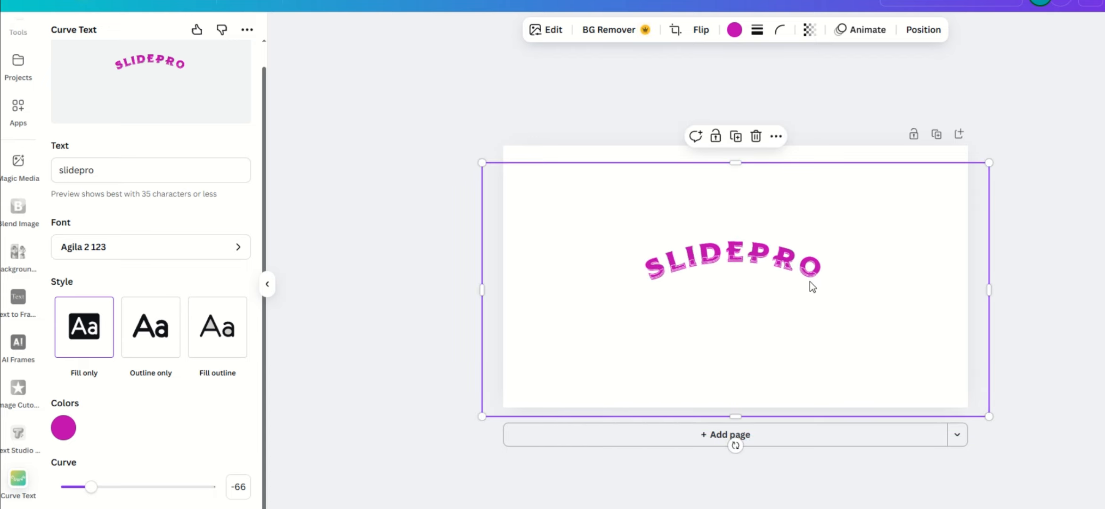
Fill the page background with the default black-to-blue gradient.
left_click(577, 156)
left_click(725, 29)
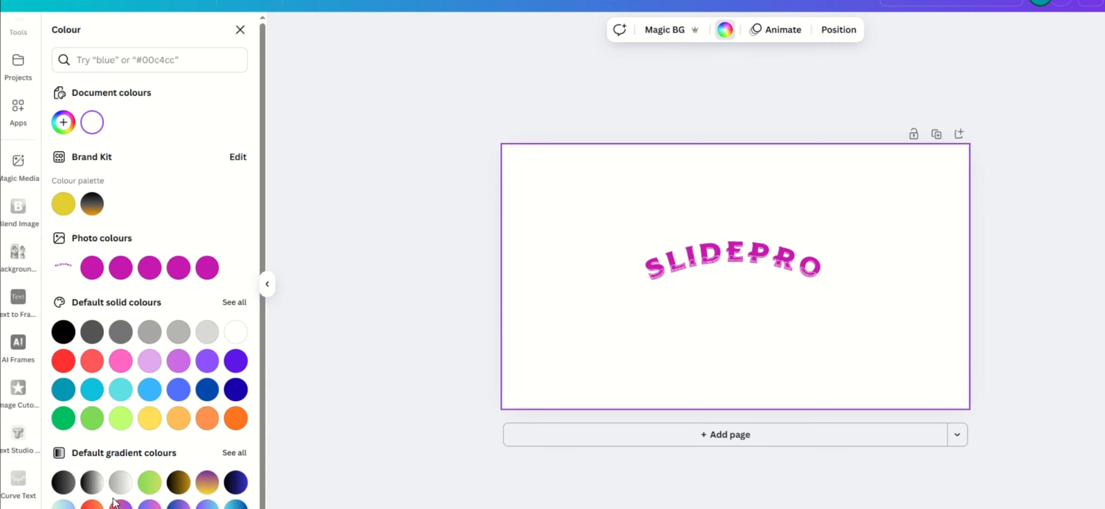
scroll(174, 485, "down", 1)
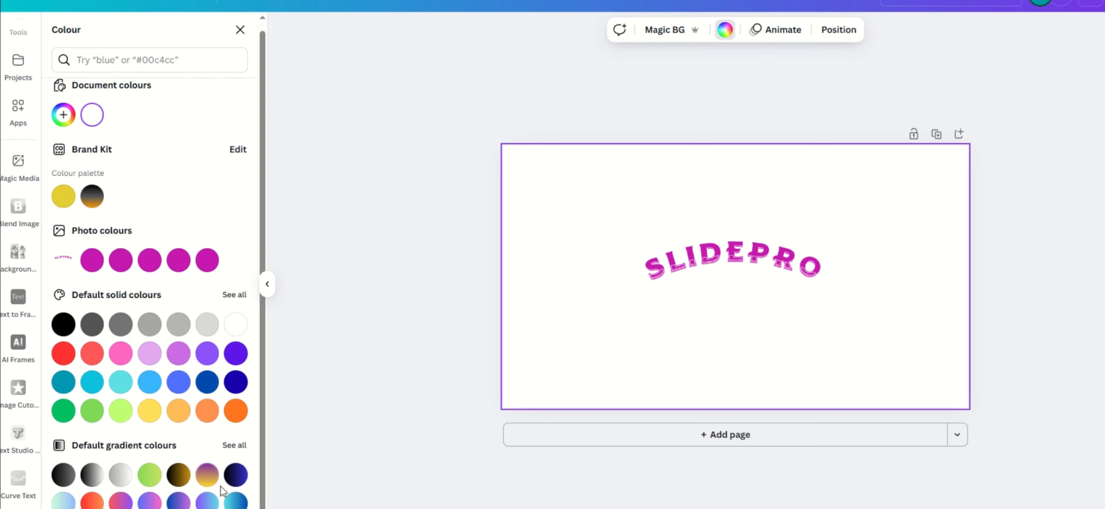
left_click(237, 484)
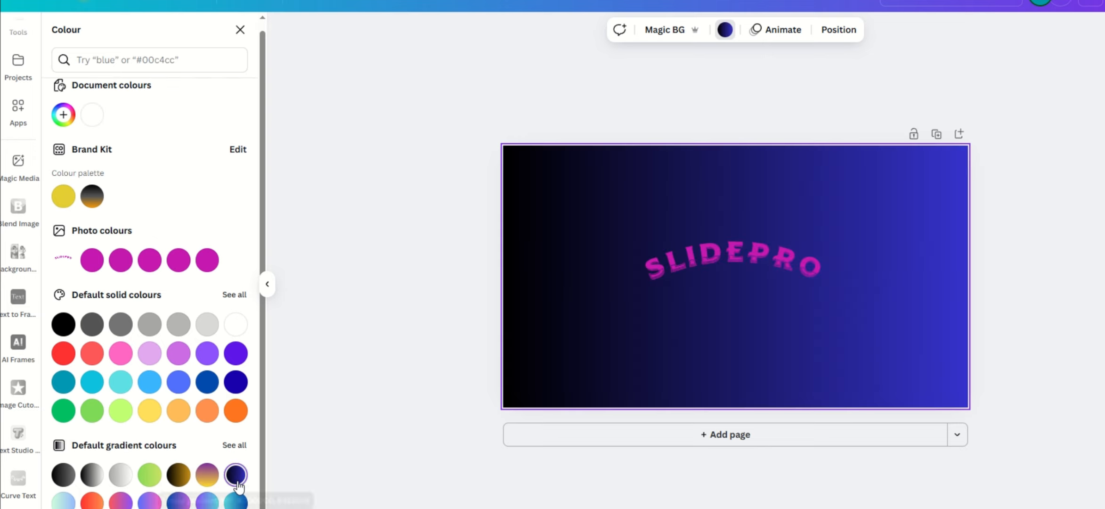
Enlarge the curved text further, so the lettering spans over half the page width, and reposition it near the page centre.
left_click(704, 252)
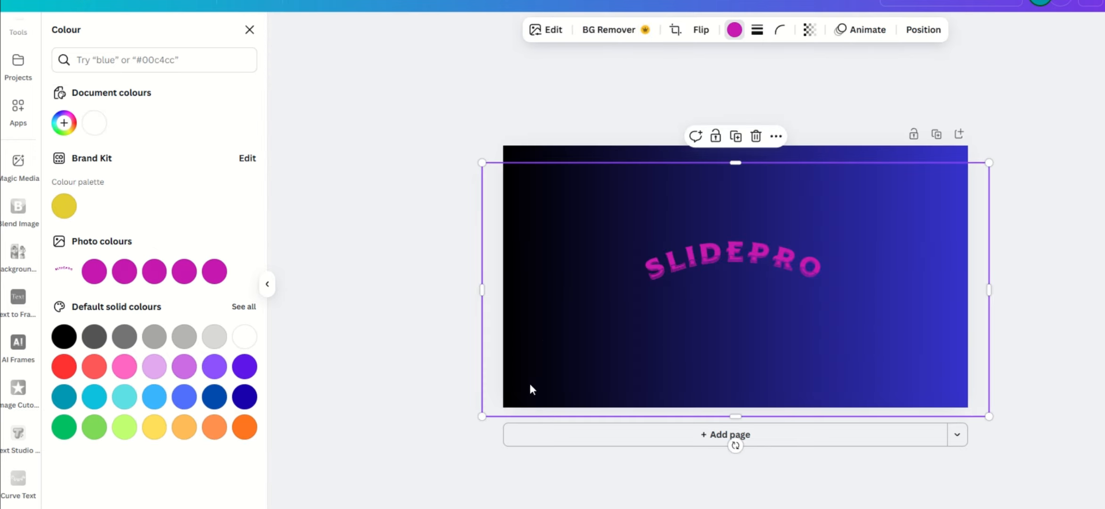
left_click_drag(482, 416, 351, 458)
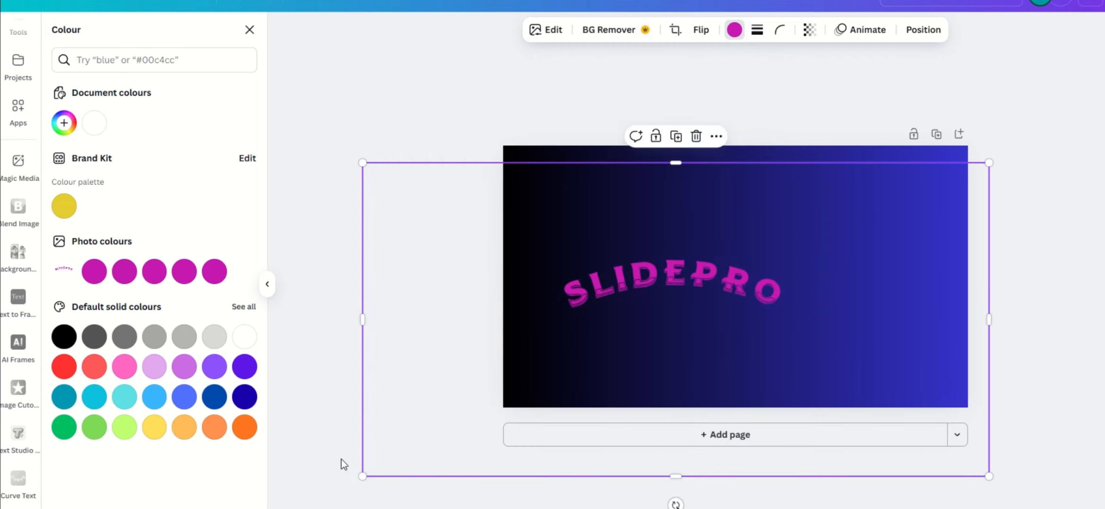
left_click_drag(654, 274, 725, 265)
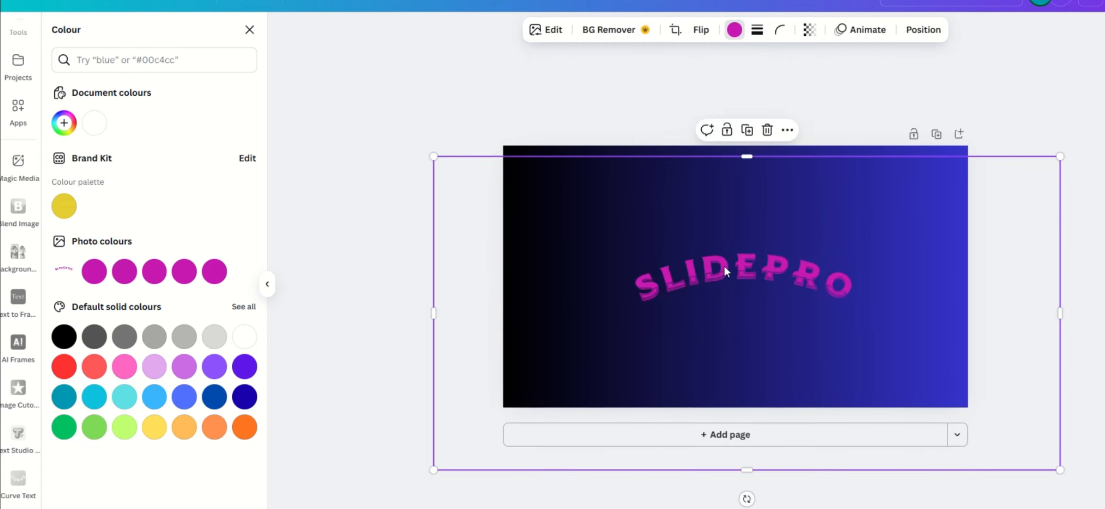
left_click_drag(1070, 474, 1104, 508)
left_click_drag(902, 303, 839, 272)
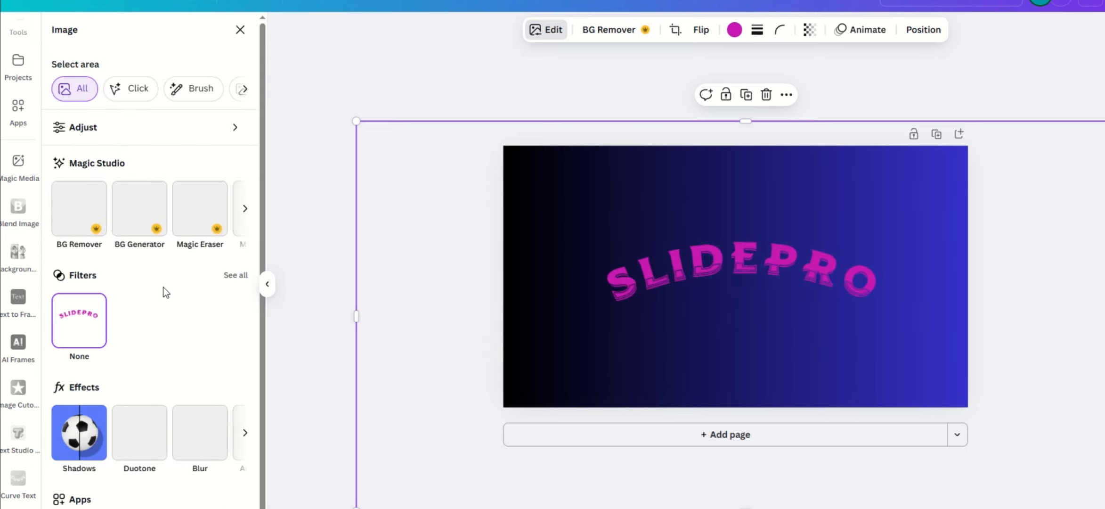
Apply a Curved shadow to the text, with near-white colour #FDFDFD and a distance of 75.
left_click(75, 447)
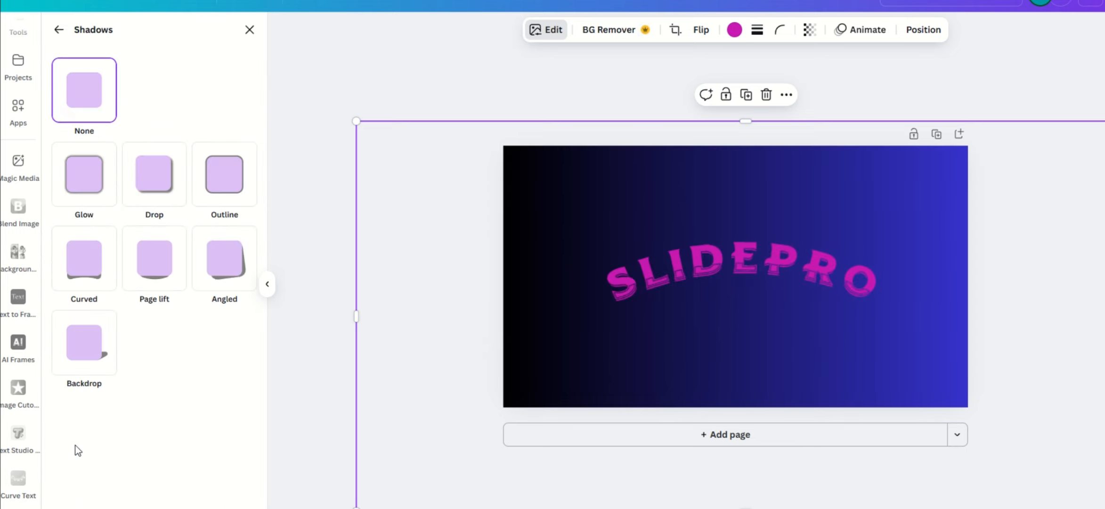
left_click(81, 254)
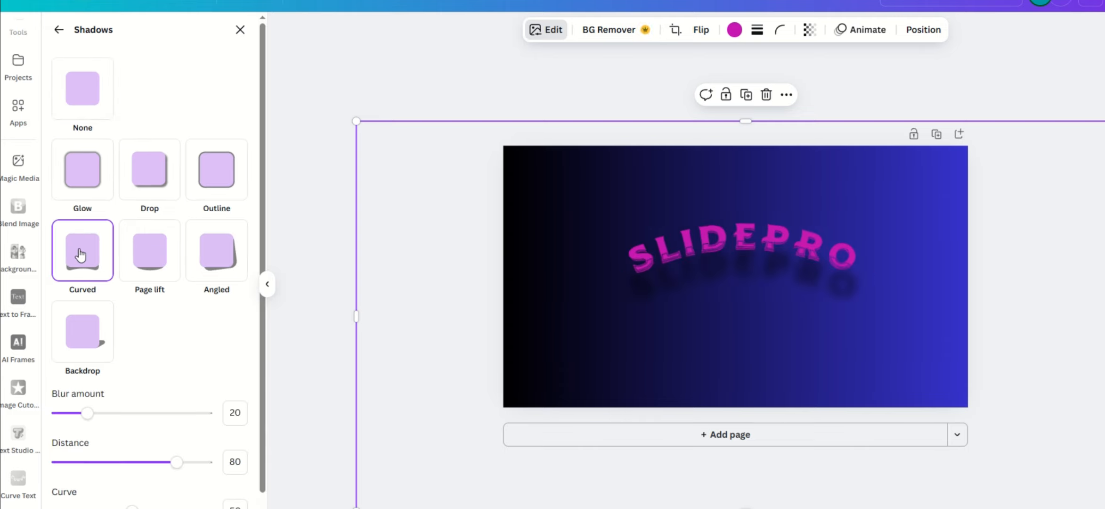
scroll(235, 488, "down", 1)
left_click(240, 488)
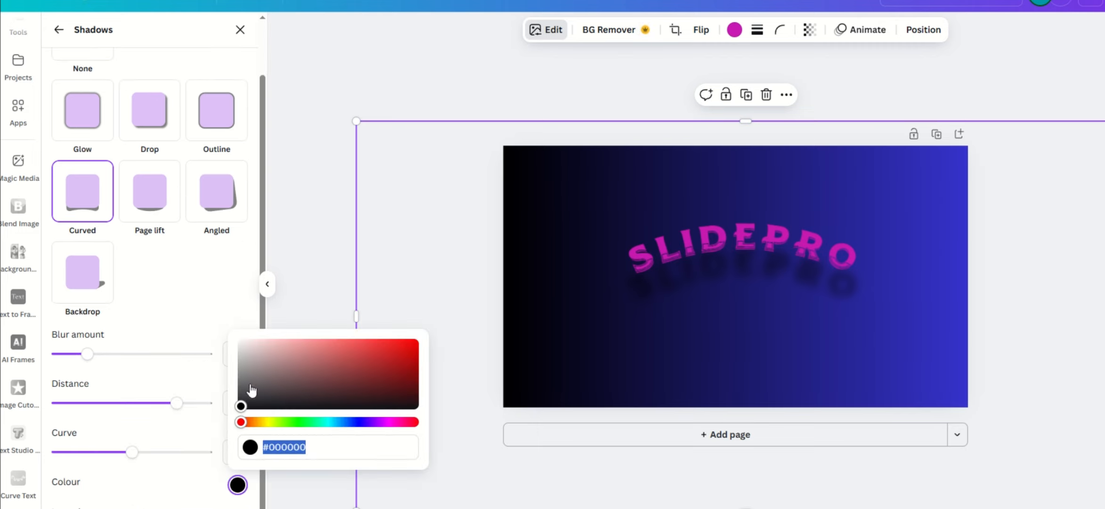
left_click_drag(240, 391, 240, 342)
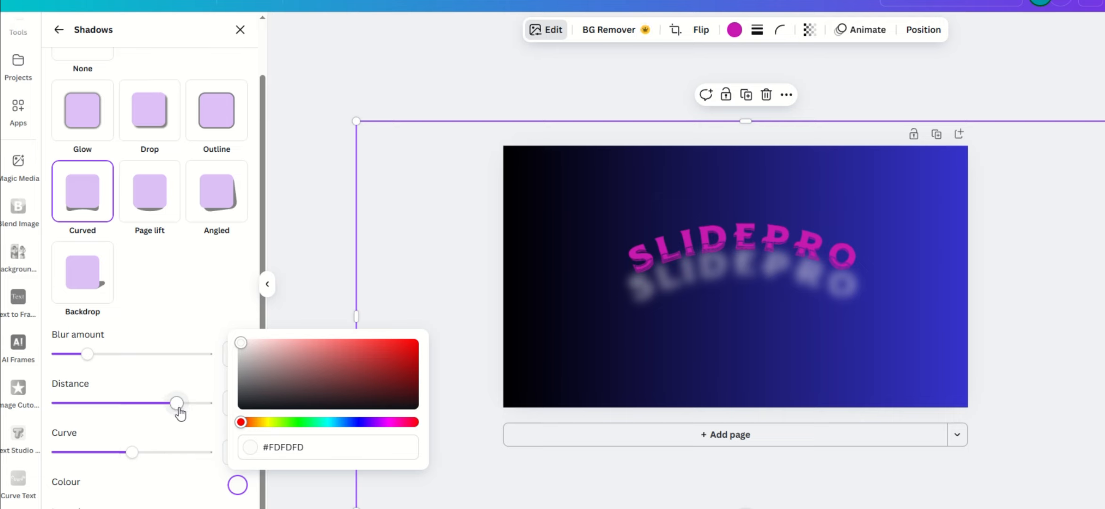
left_click_drag(177, 405, 171, 409)
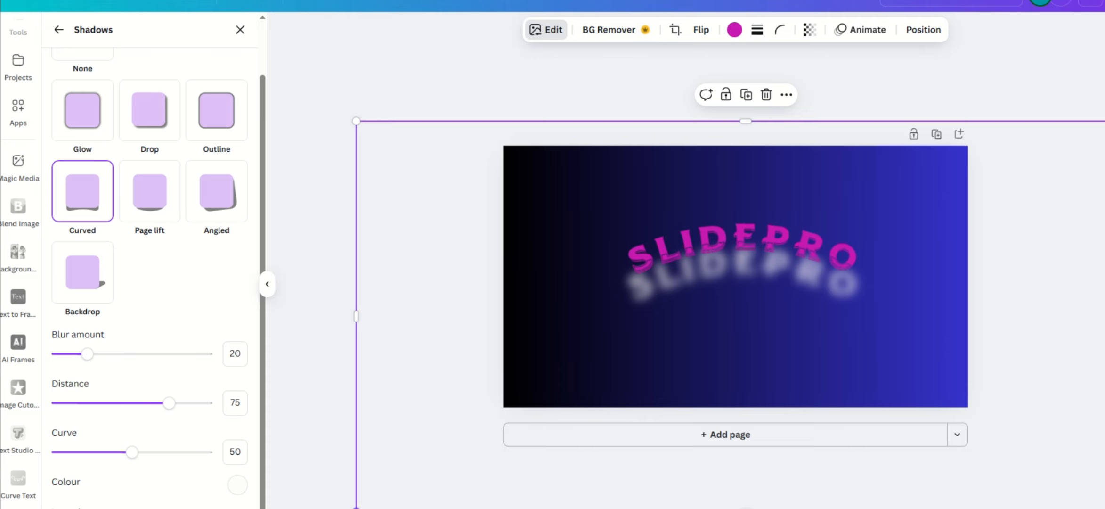
Enlarge the shadowed text, centre it horizontally on the page, and check the result close up.
left_click_drag(863, 290, 820, 310)
left_click_drag(757, 267, 808, 262)
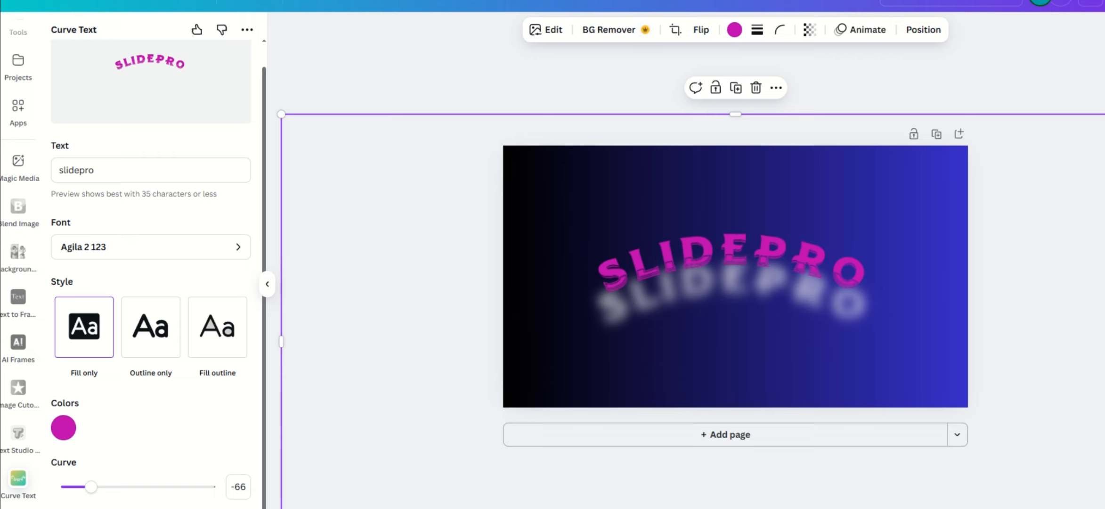
key("Escape")
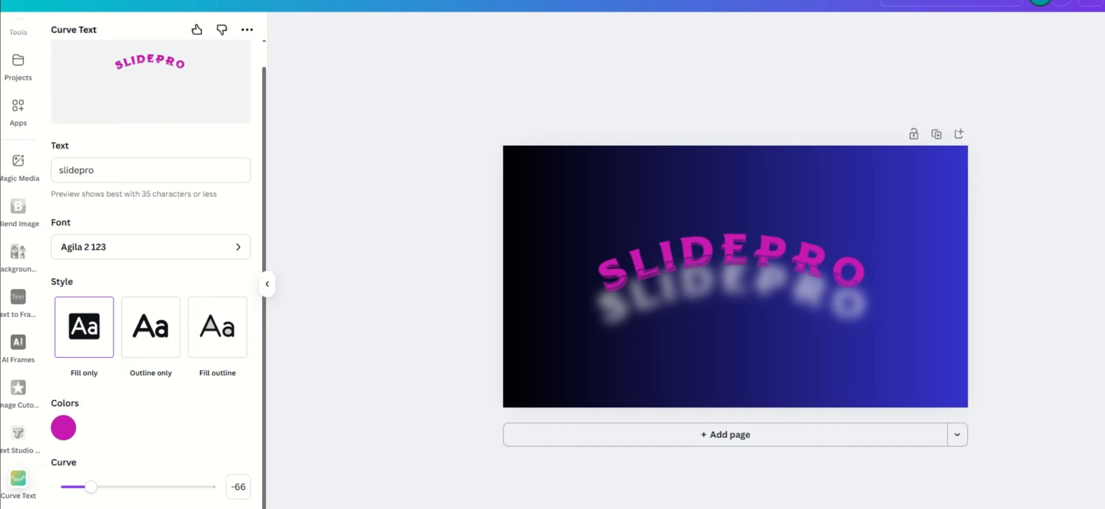
key("ctrl+plus")
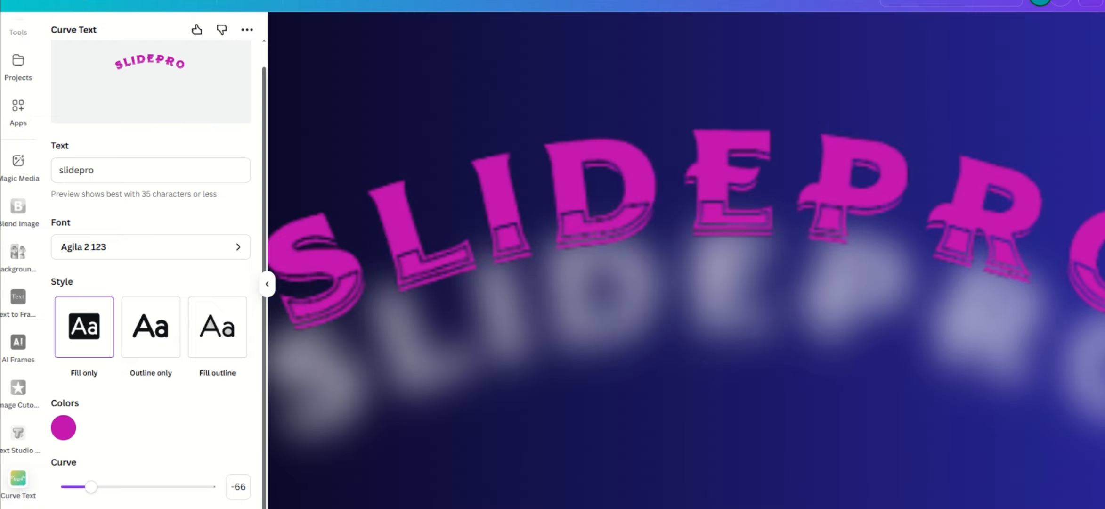
key("ctrl+0")
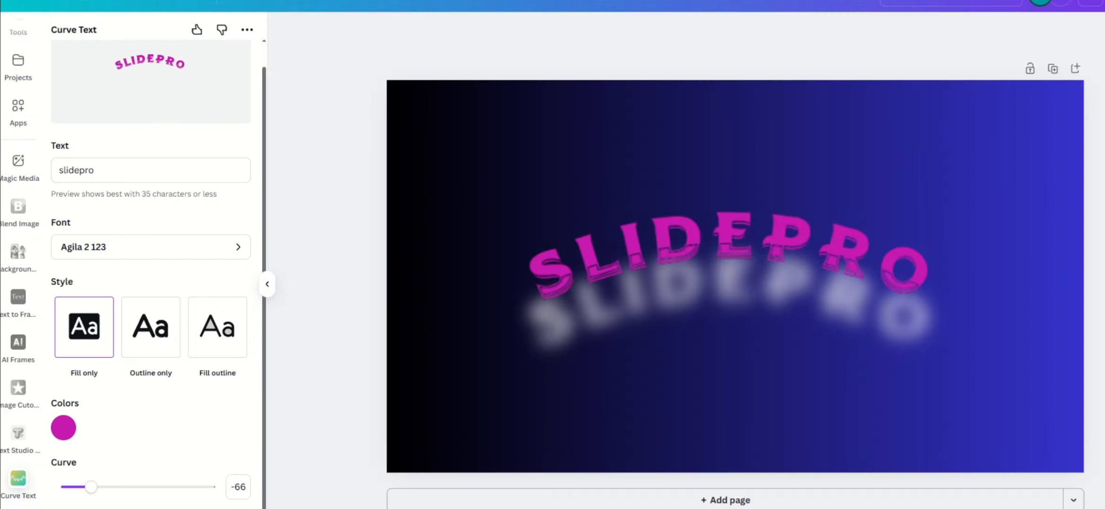
left_click(762, 245)
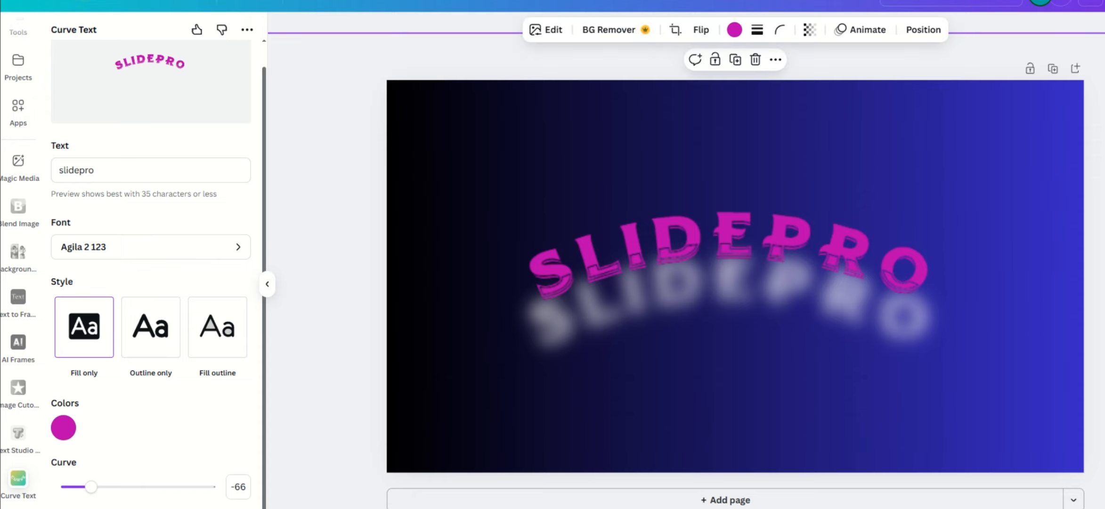